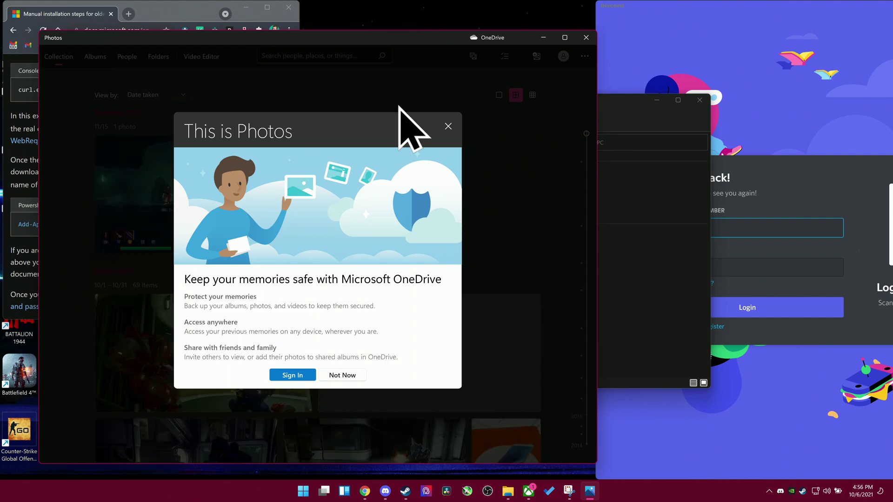
- Snap Photos left, then tile File Explorer top-right, Steam top-left and Discord login bottom-right in a 2x2 grid
key(super+Left)
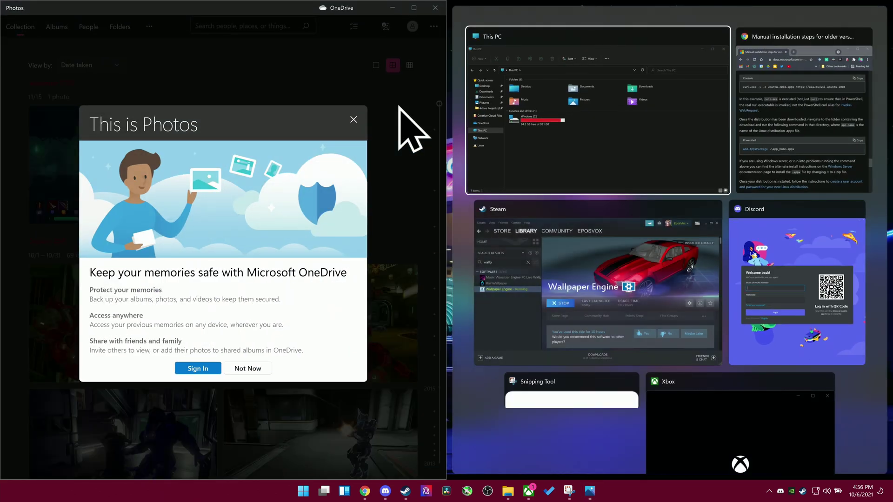
click(507, 91)
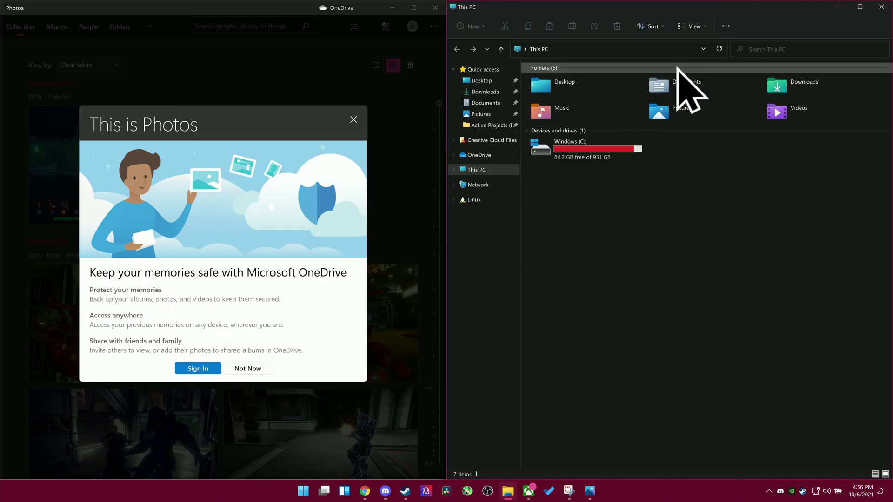
mouse_move(858, 9)
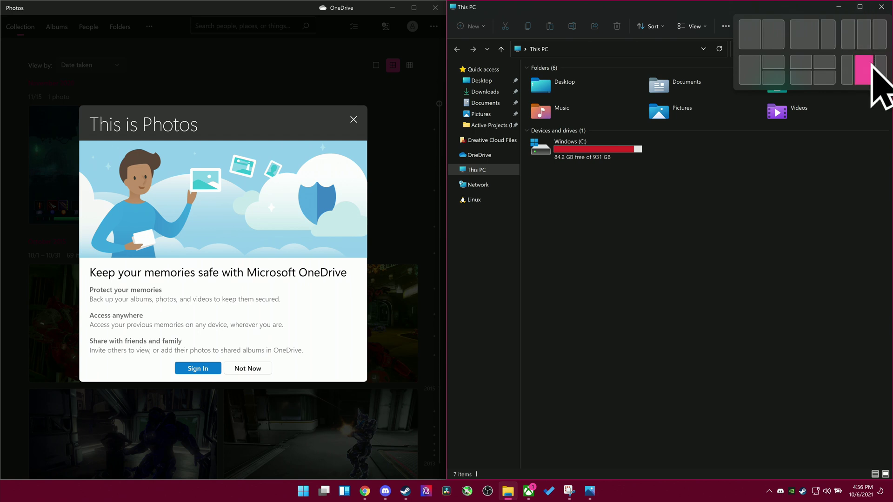
click(832, 63)
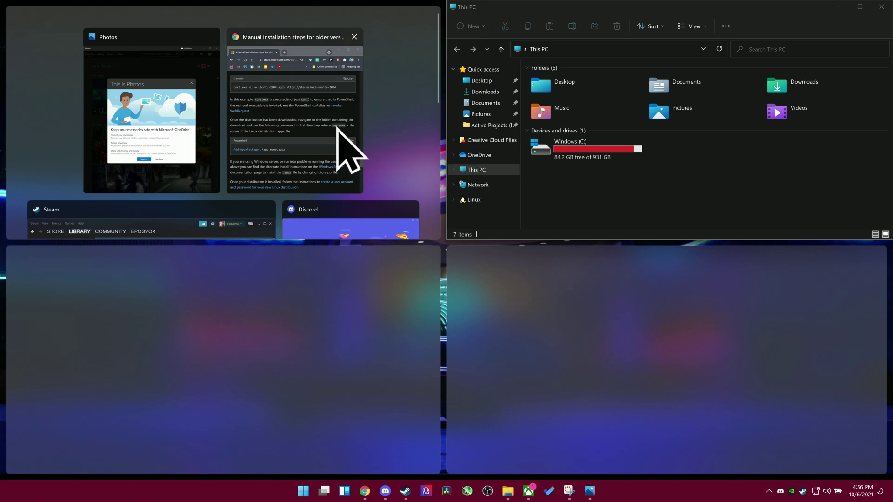
click(349, 149)
click(269, 348)
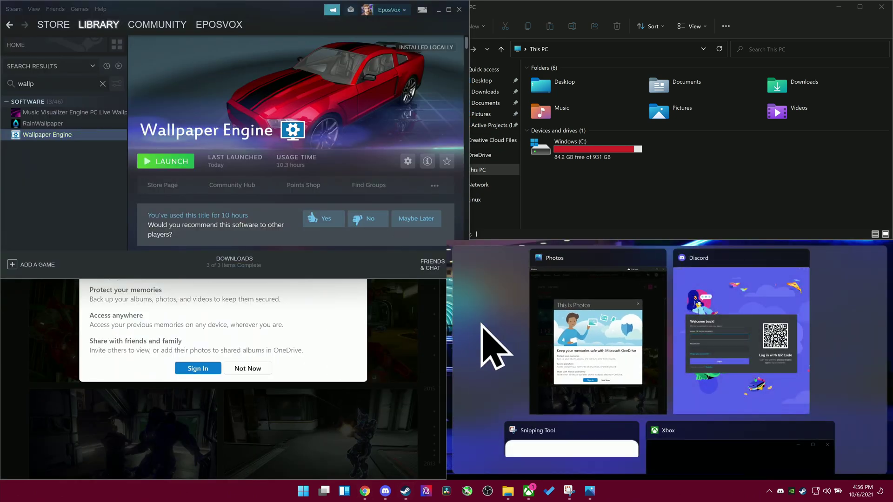
click(706, 353)
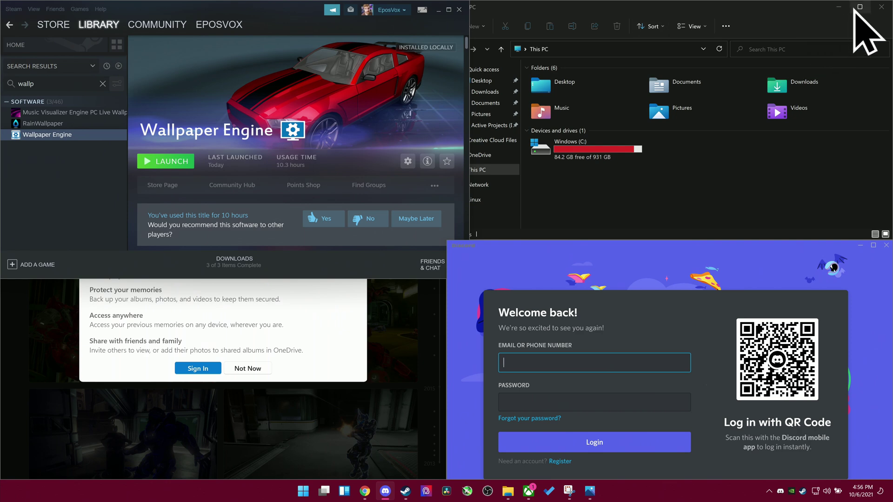
mouse_move(855, 9)
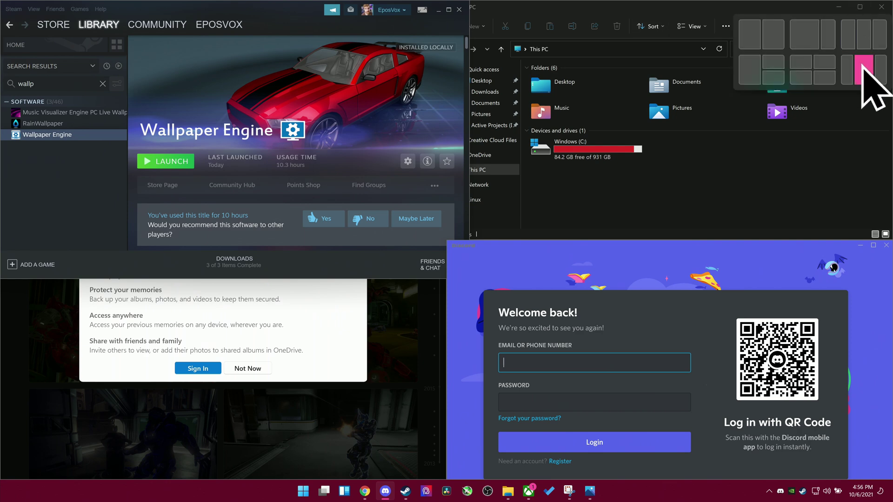
- Snap Discord, the Microsoft docs page and File Explorer into three side-by-side columns
click(879, 72)
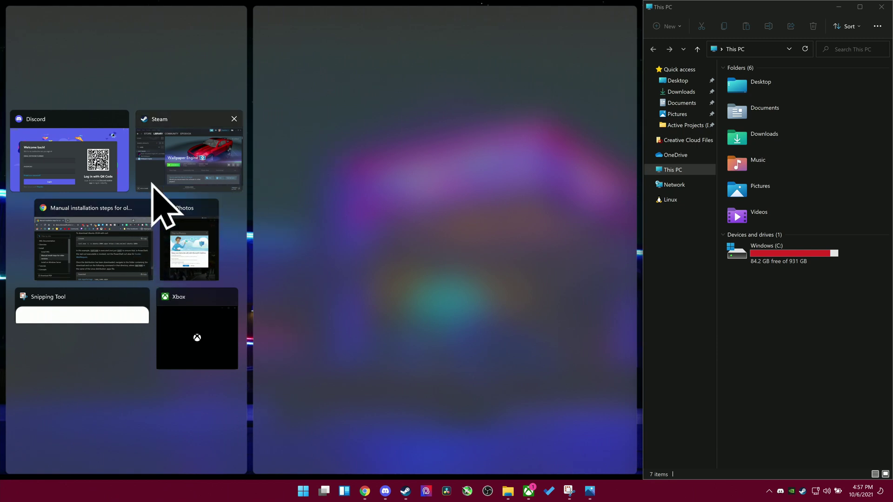
click(103, 172)
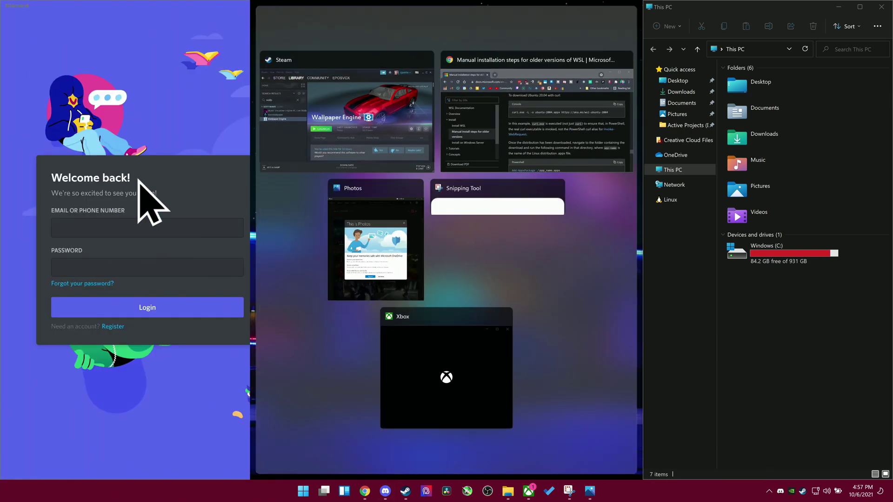
click(484, 130)
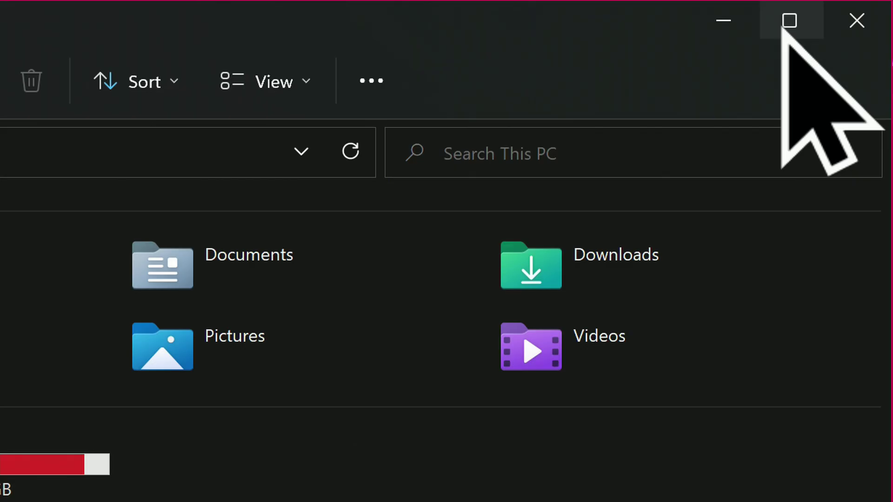
- Re-tile into quarters: File Explorer top-right, docs page and Steam on the left, Discord bottom-right
mouse_move(782, 29)
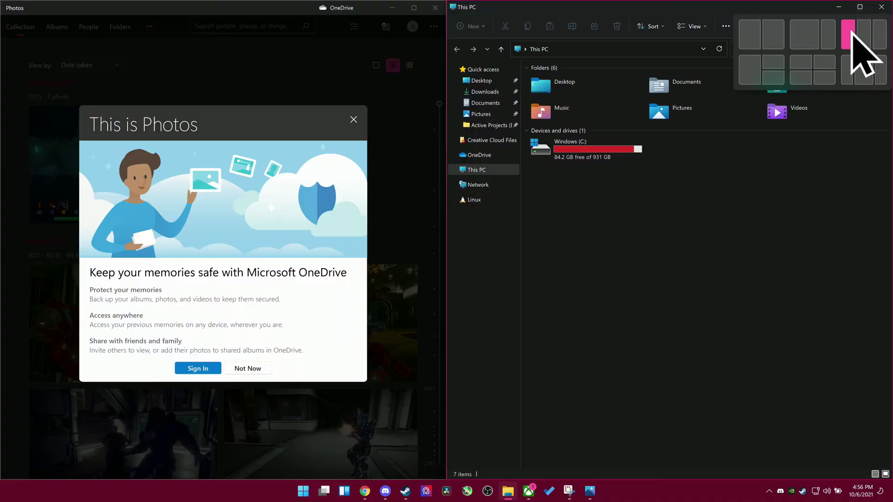
click(835, 64)
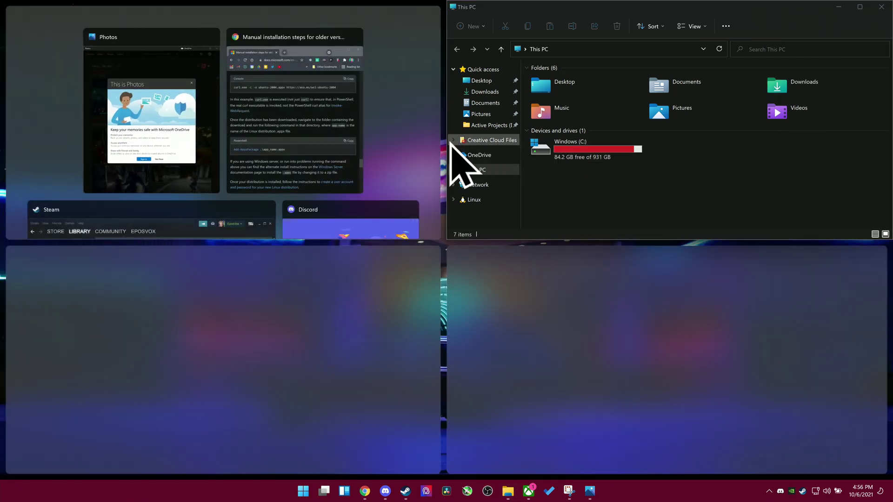
click(347, 128)
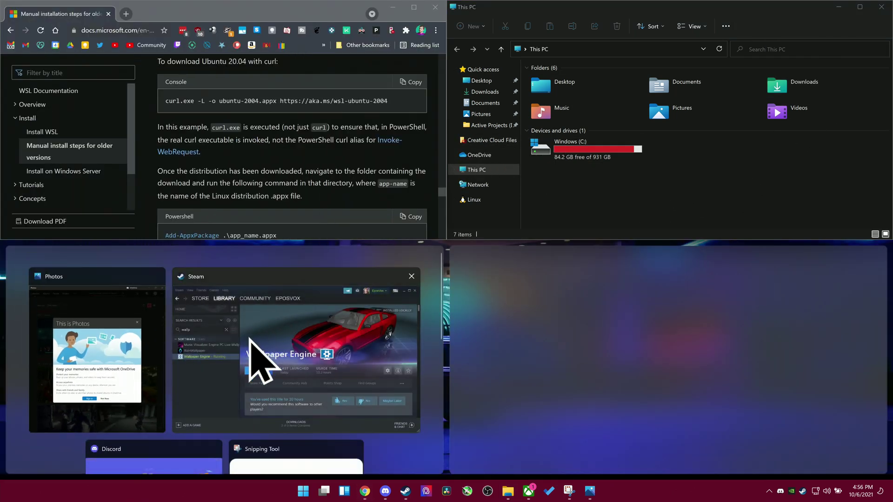
click(261, 363)
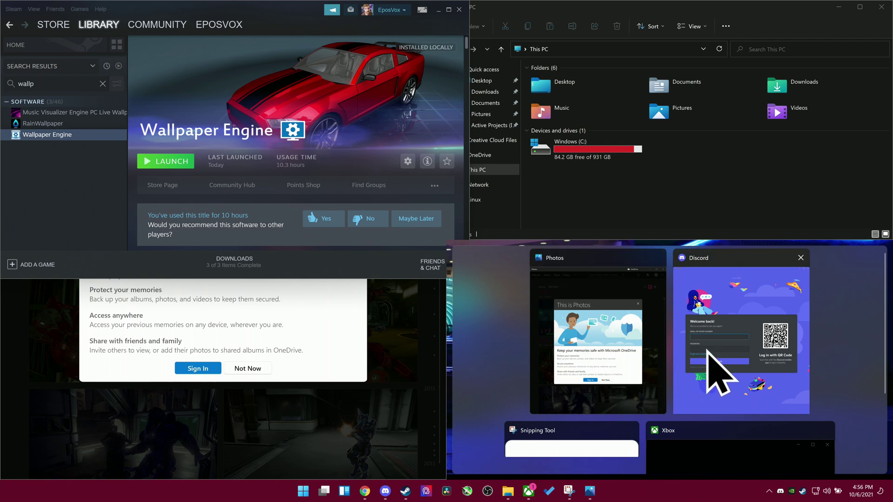
click(718, 370)
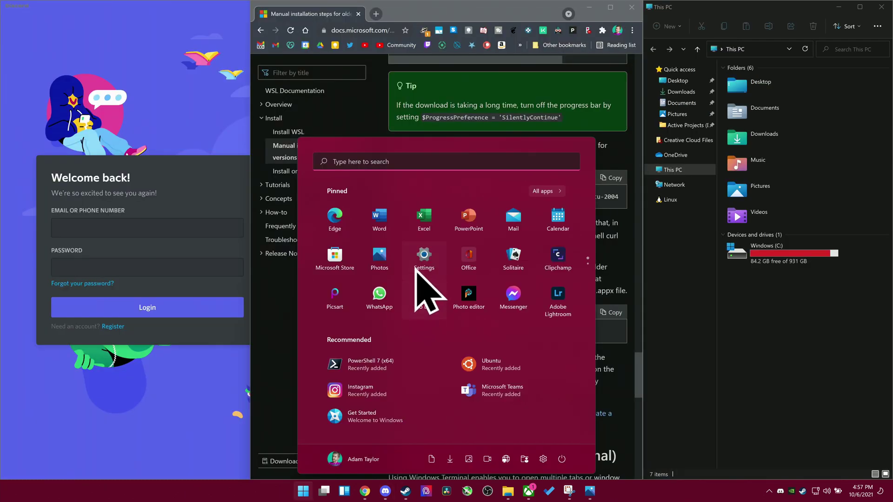
- Launch Settings from Start, go to System > Multitasking and expand the Snap windows options
click(423, 261)
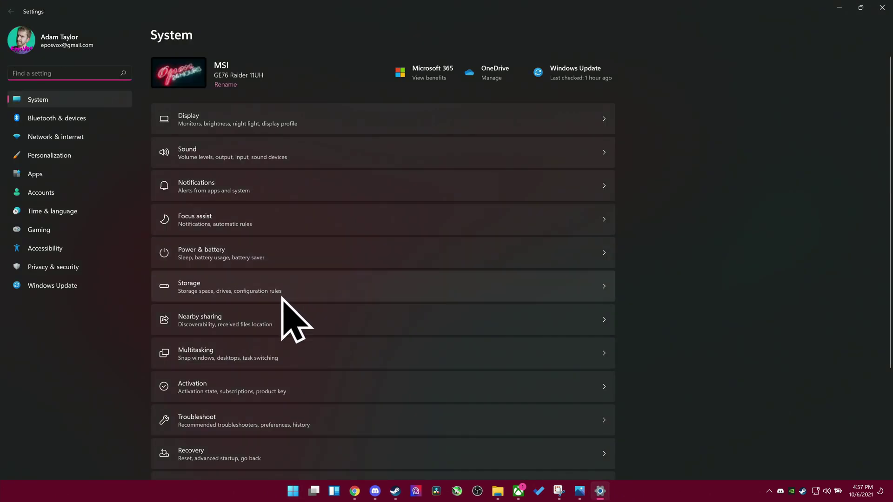
click(273, 350)
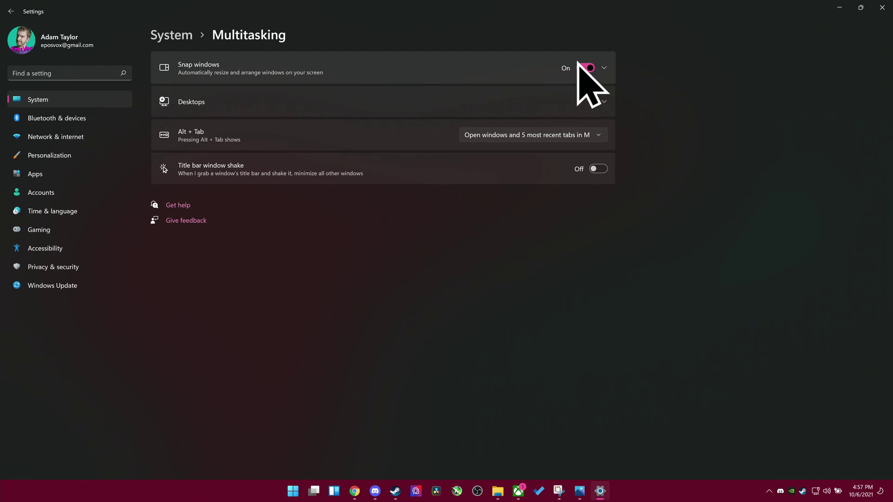
click(604, 67)
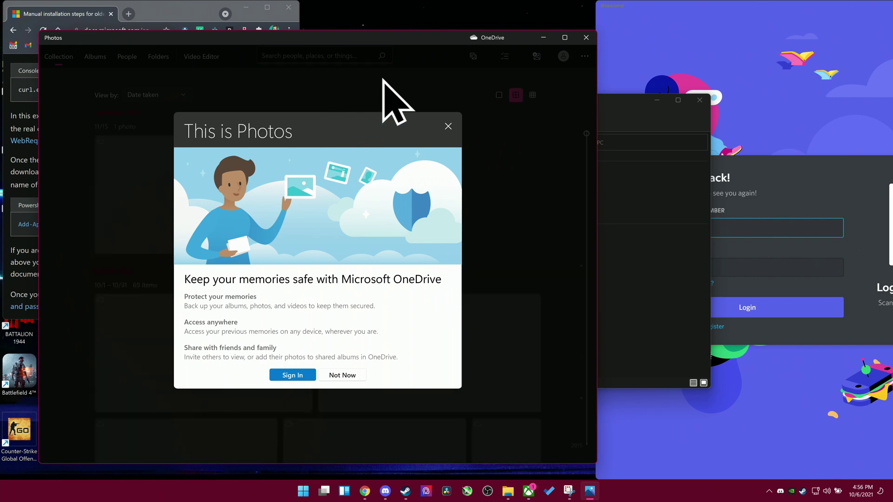
- Snap Photos left, then tile File Explorer top-right, Steam top-left and Discord bottom-right quarters
key(super+Left)
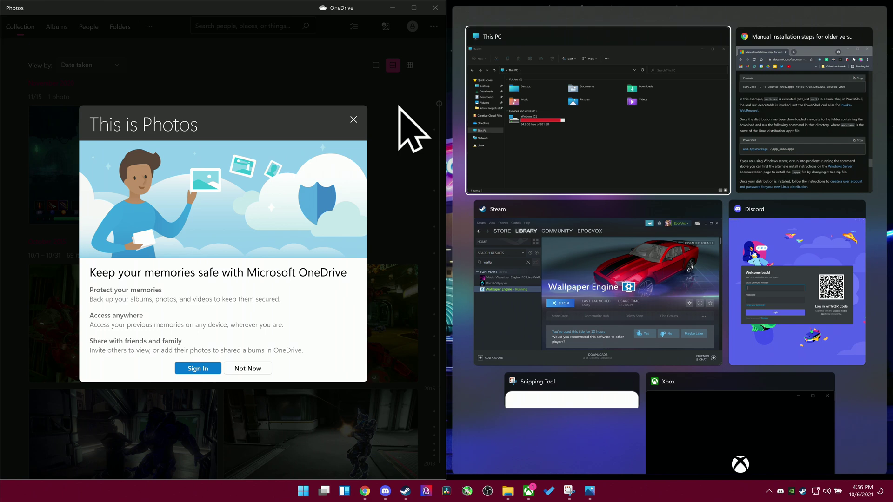
click(506, 98)
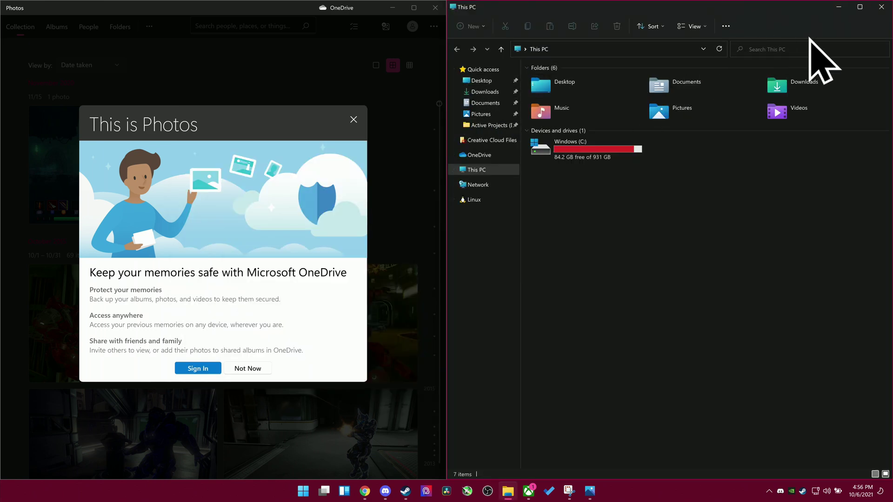
mouse_move(859, 9)
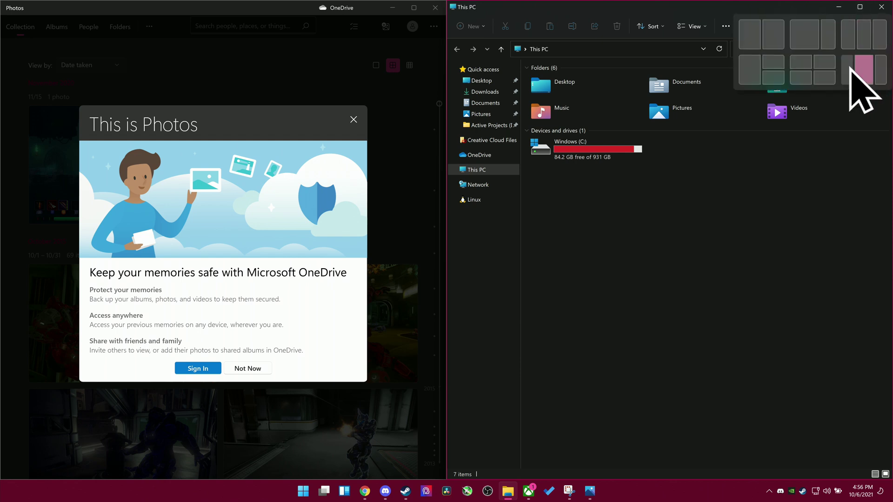
click(830, 63)
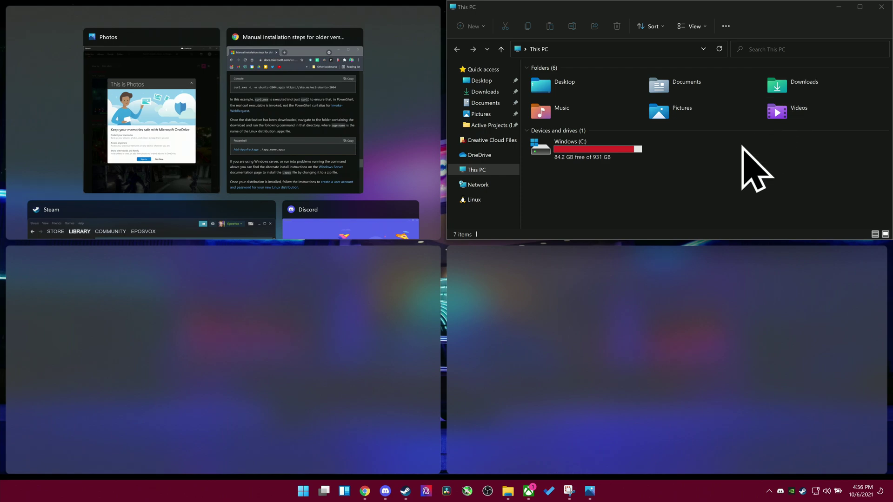
click(342, 143)
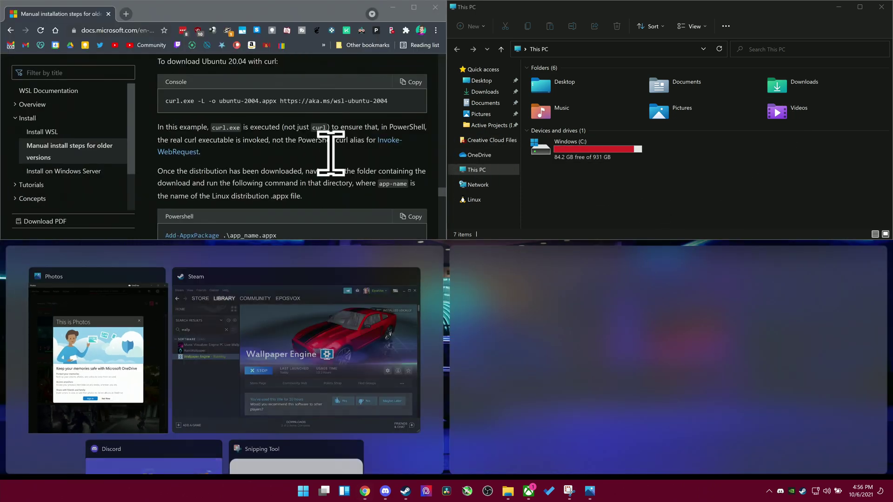
click(261, 332)
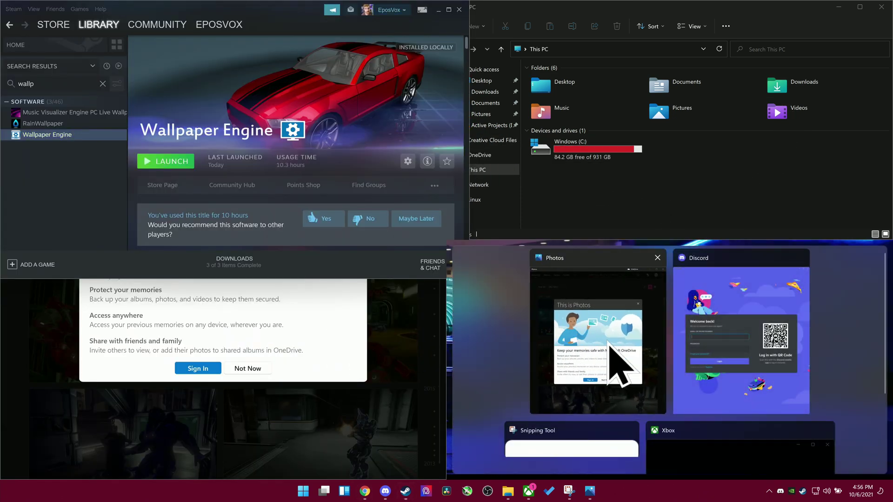
click(711, 369)
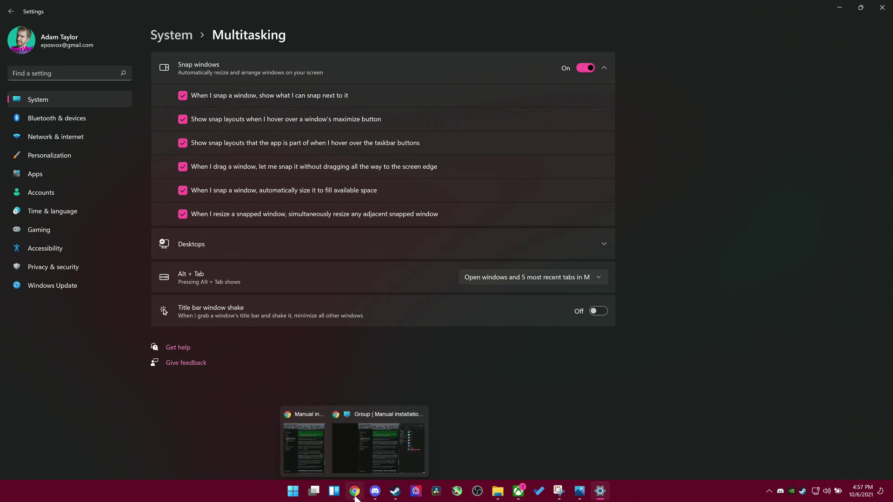
mouse_move(367, 460)
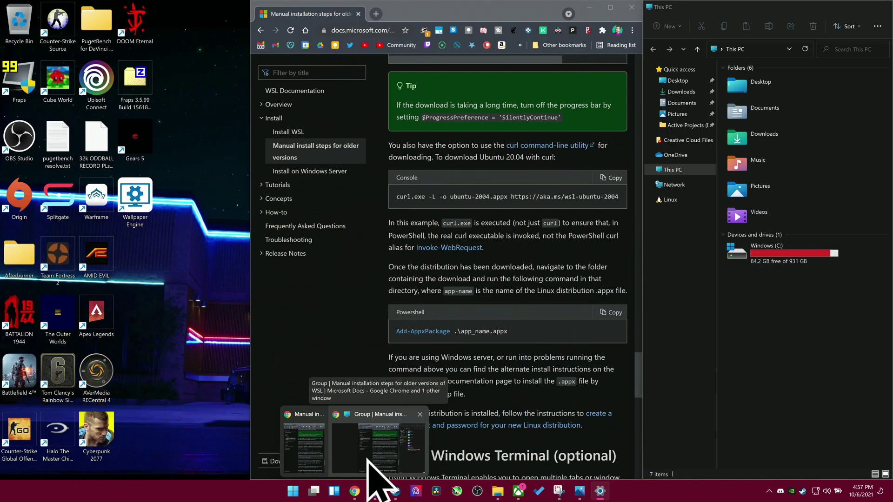
mouse_move(323, 448)
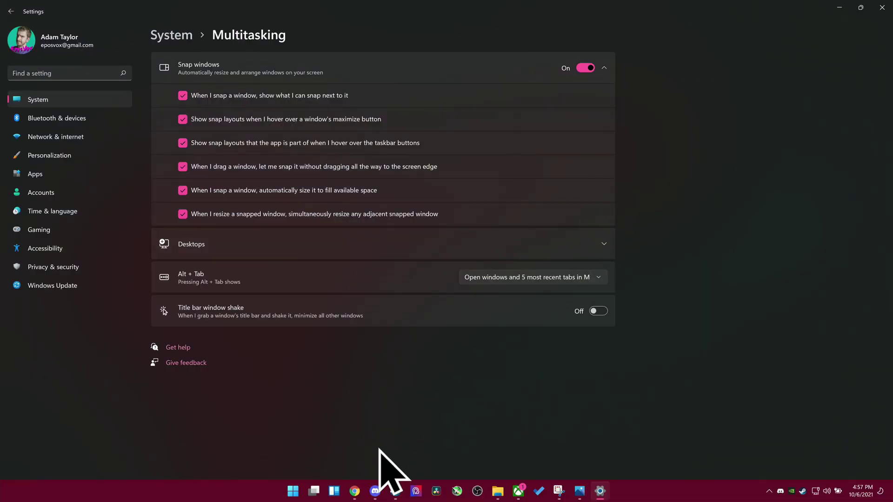
click(358, 491)
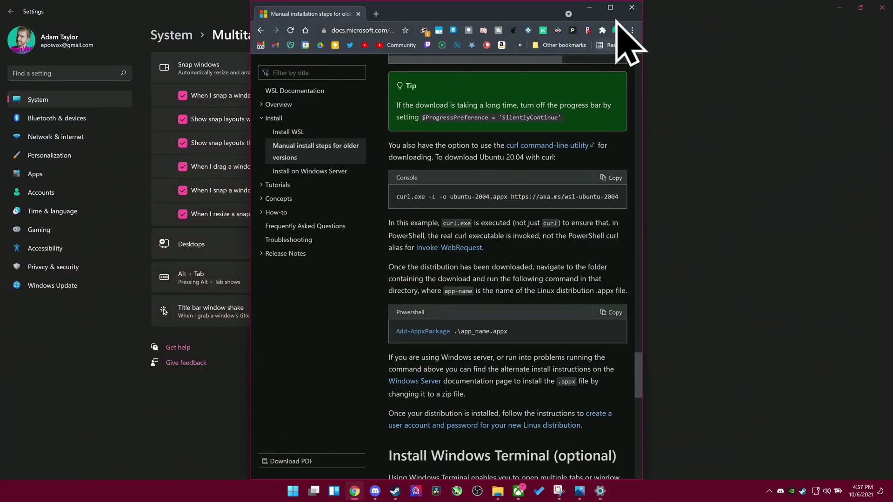
mouse_move(613, 3)
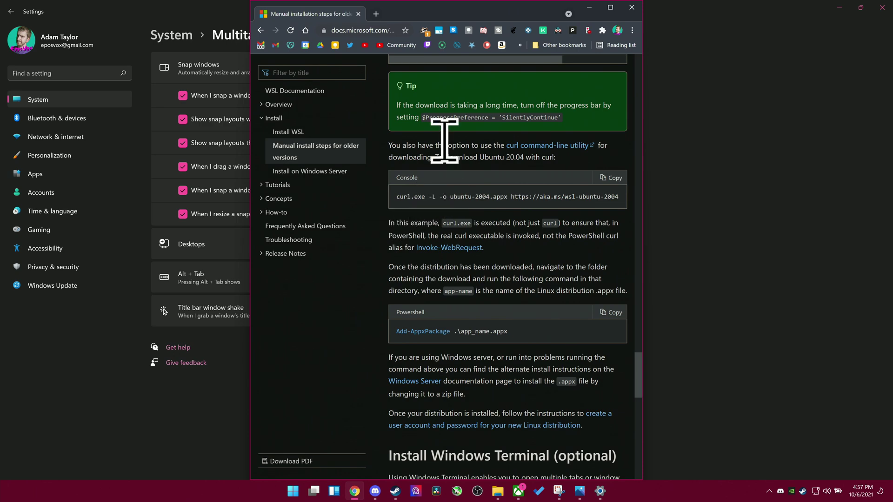
click(676, 15)
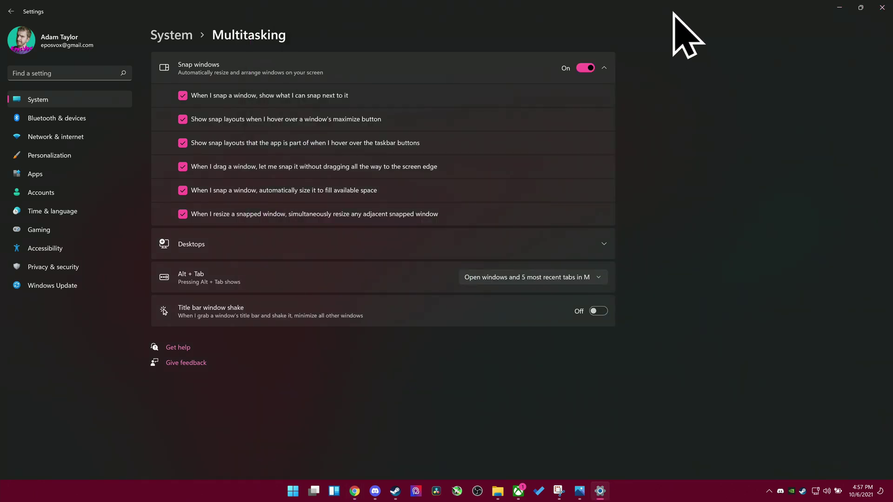
- Snap Snipping Tool into the bottom-left space, then maximize Settings and uncheck automatic fill-sizing
drag(676, 15, 14, 18)
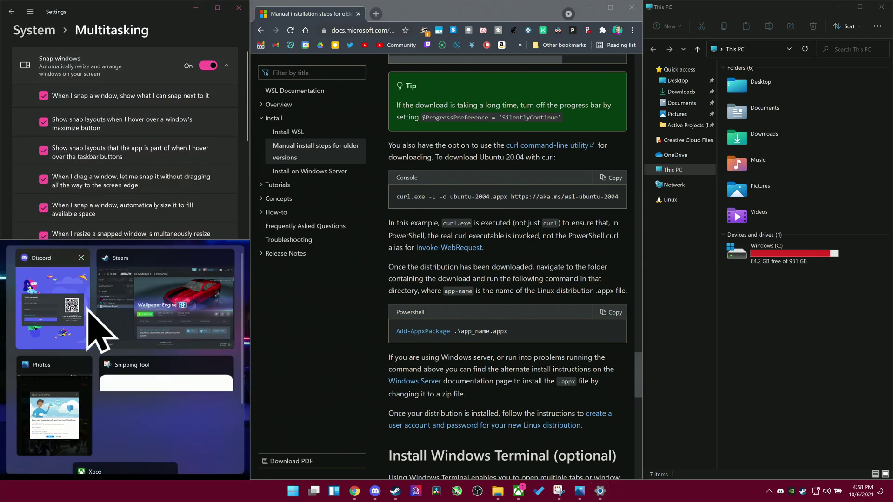
click(106, 369)
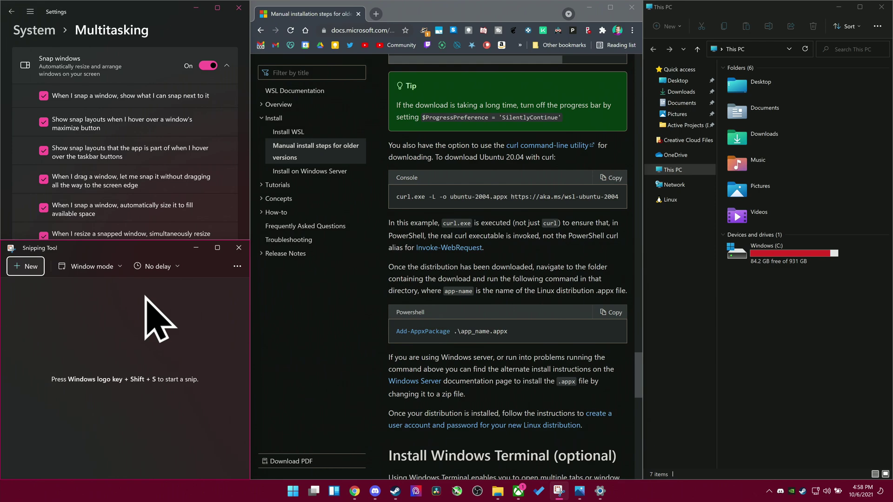
click(217, 8)
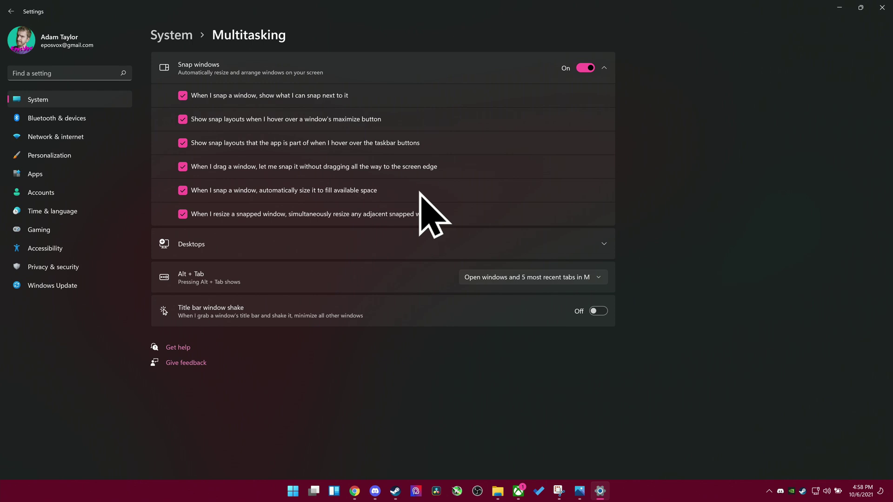
click(341, 190)
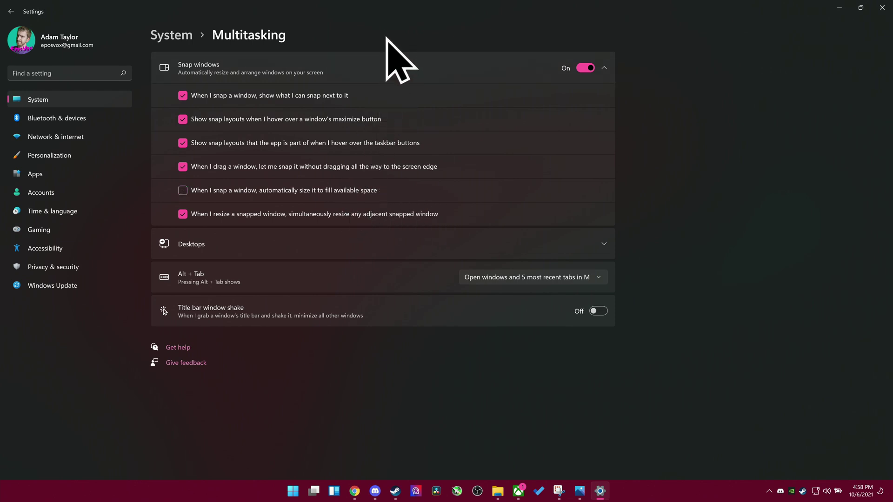
- Test snapping Settings into the right third and with Win+Left, Win+Right and Win+Up, ending maximized
drag(394, 12, 782, 62)
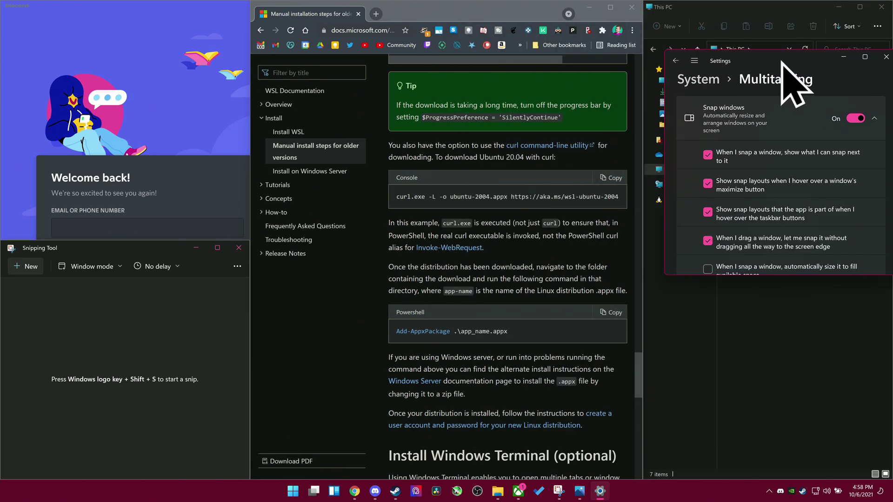
mouse_move(873, 61)
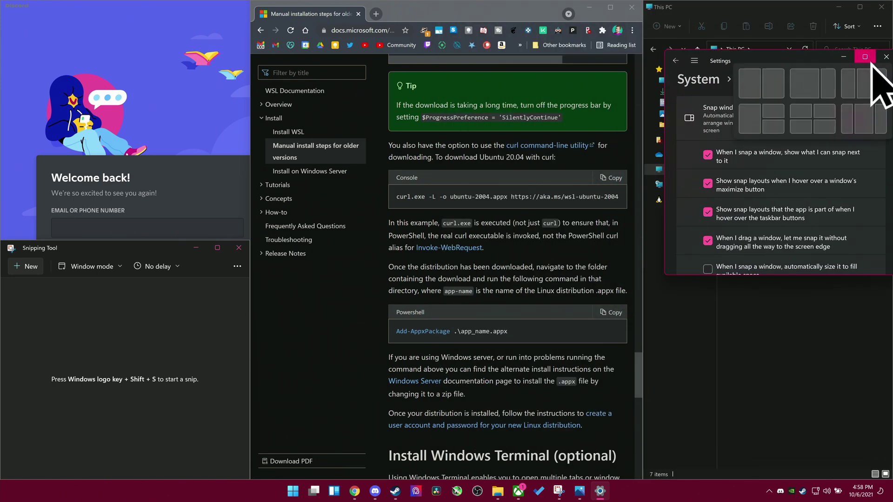
click(879, 86)
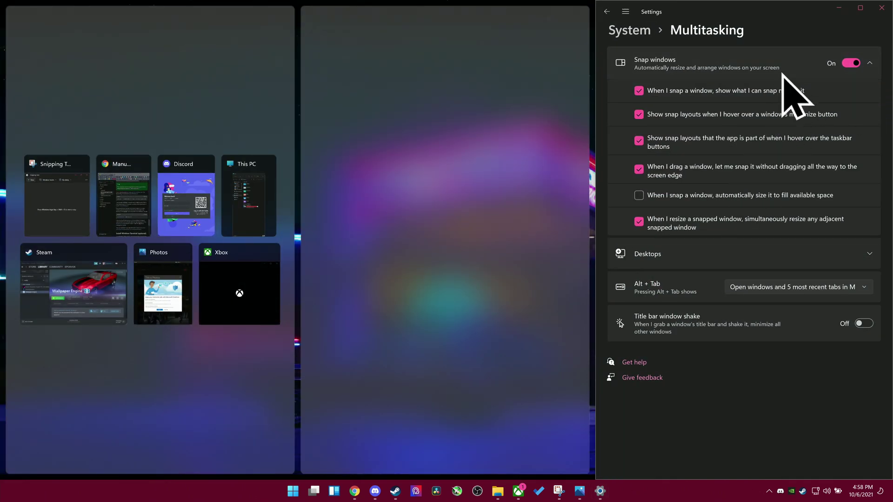
key(Escape)
drag(776, 17, 771, 265)
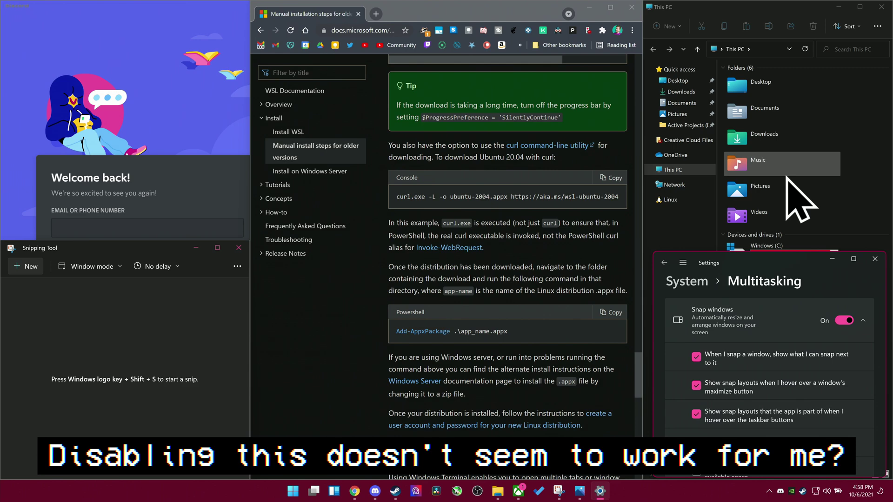
key(super+Left)
key(super+Right)
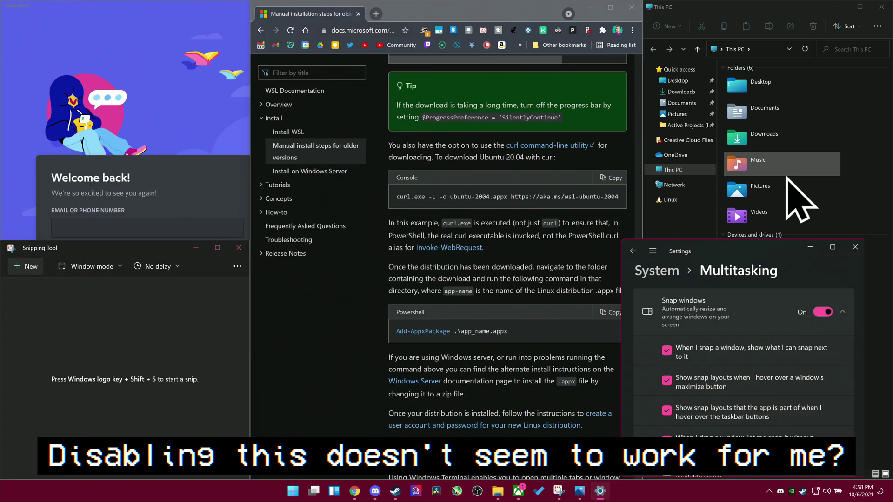
key(super+Up)
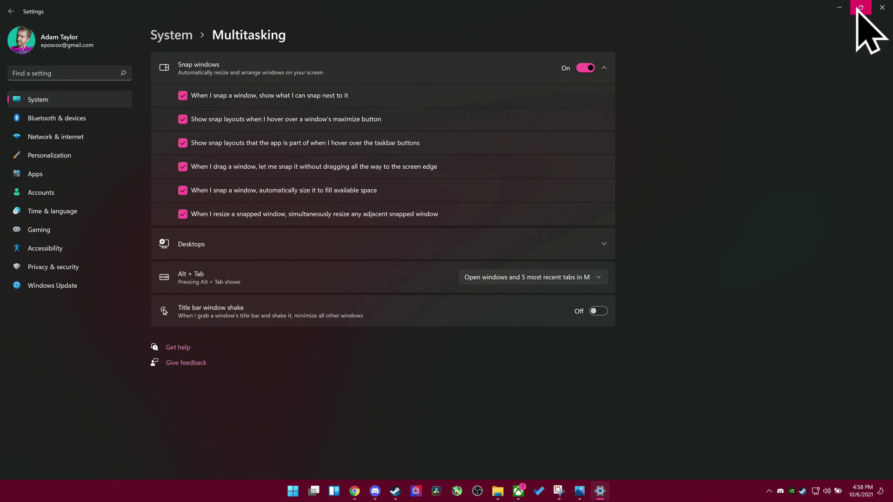
- Snap Settings to the right half and the Chrome docs window to the left half
mouse_move(857, 10)
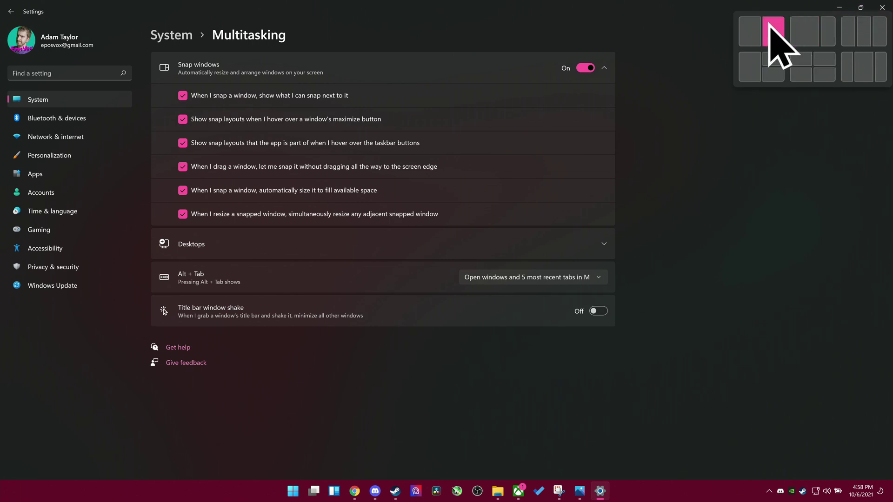
click(772, 31)
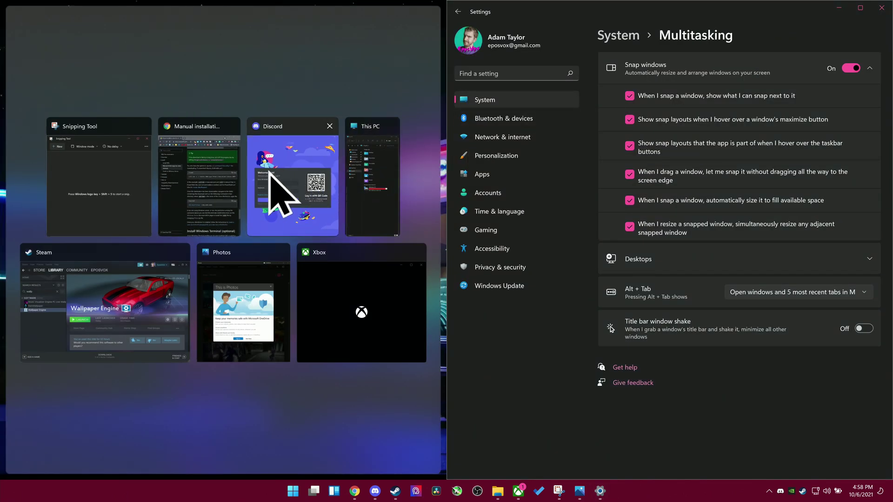
click(208, 174)
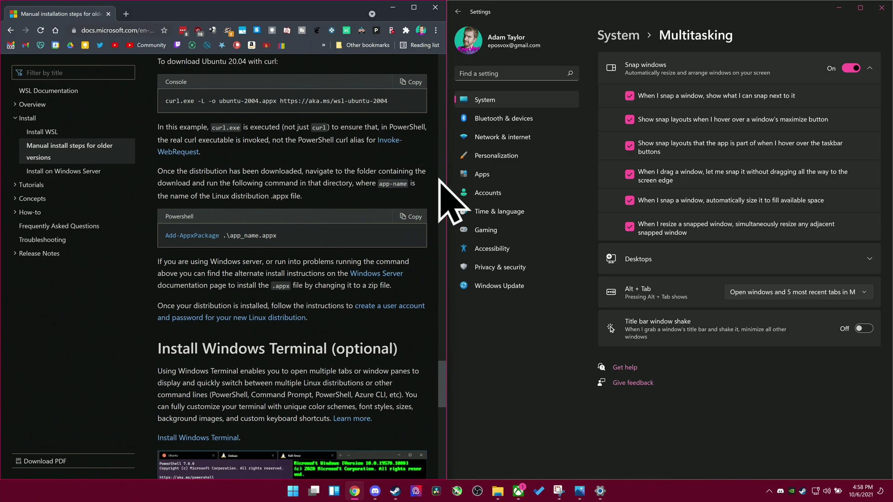
- Drag the shared divider left and right to resize both windows, then turn that simultaneous resizing off
drag(450, 236, 526, 188)
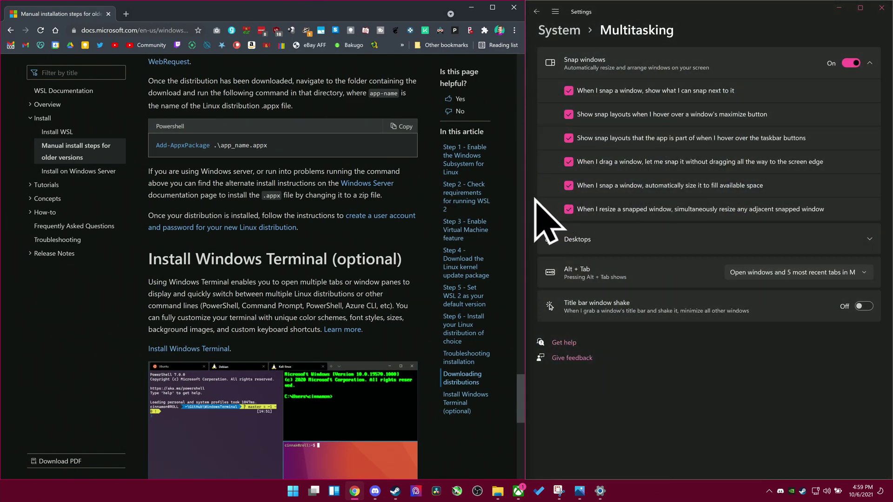
drag(510, 193, 310, 198)
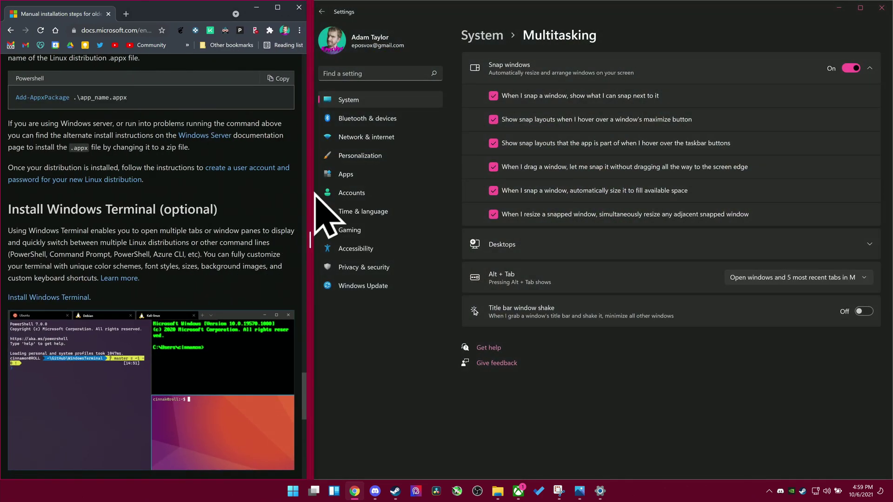
click(493, 214)
- Re-enable adjacent-window resizing and set taskbar windows to Only on the desktop I'm using
drag(312, 200, 528, 265)
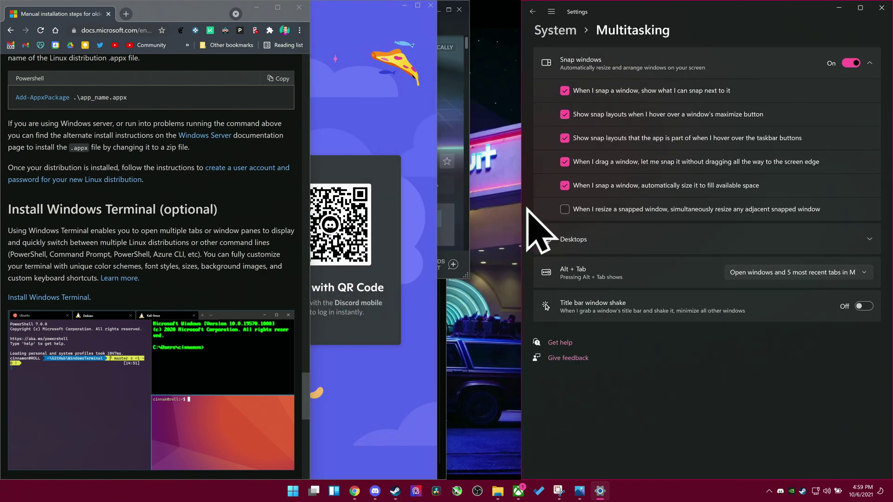
click(565, 209)
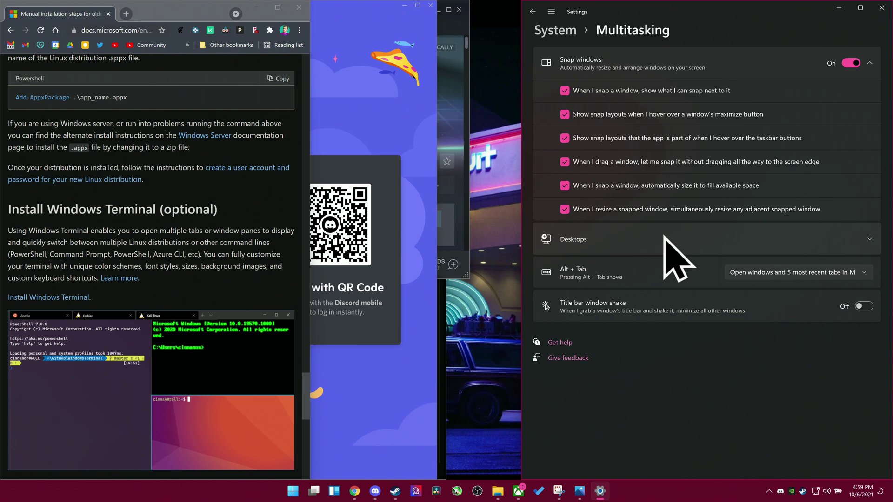
click(864, 245)
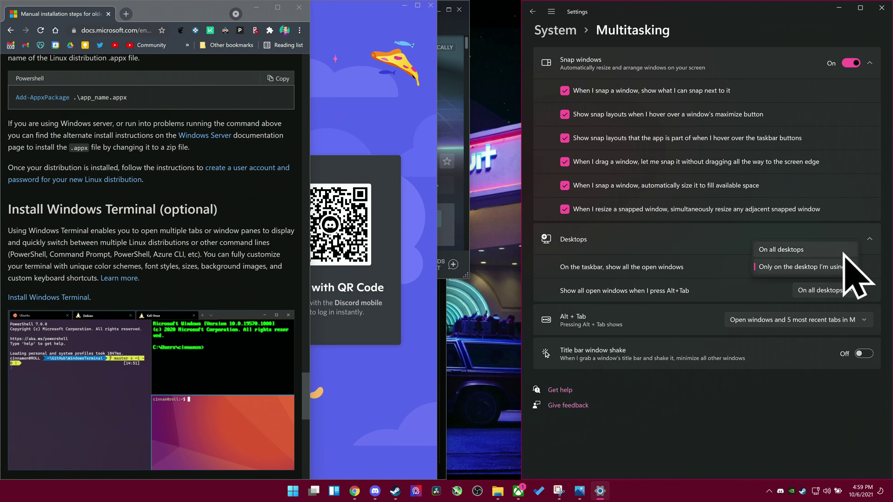
click(793, 251)
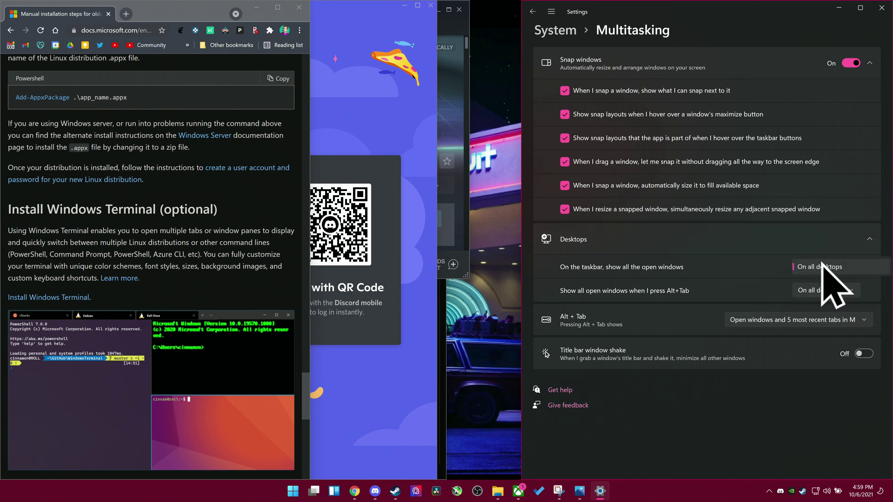
click(826, 282)
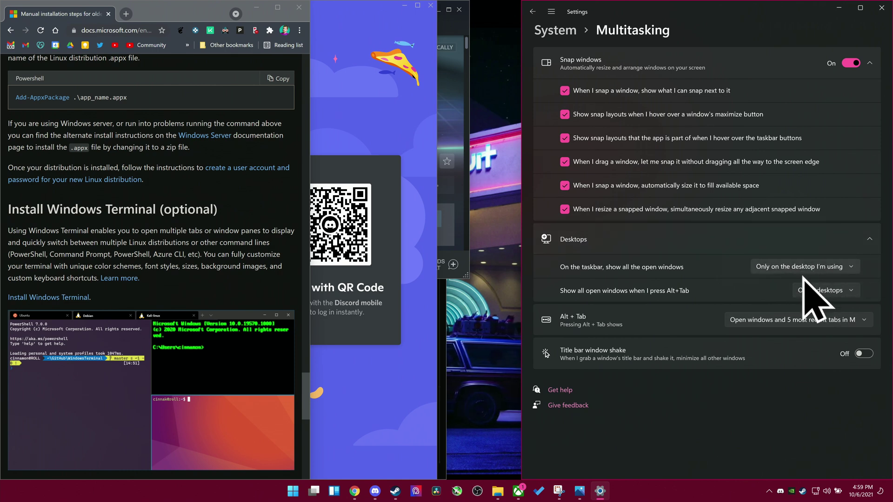
click(811, 290)
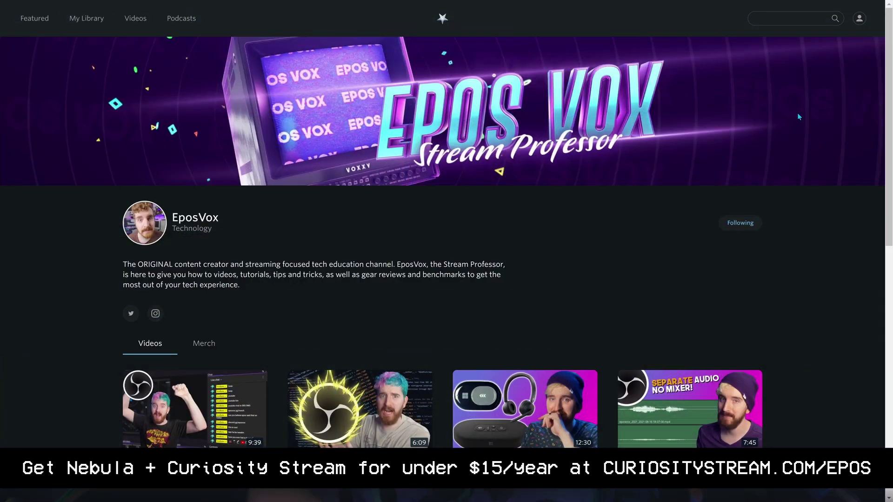
- Scroll down the Nebula channel page through more video thumbnails
scroll(866, 82, down, 2)
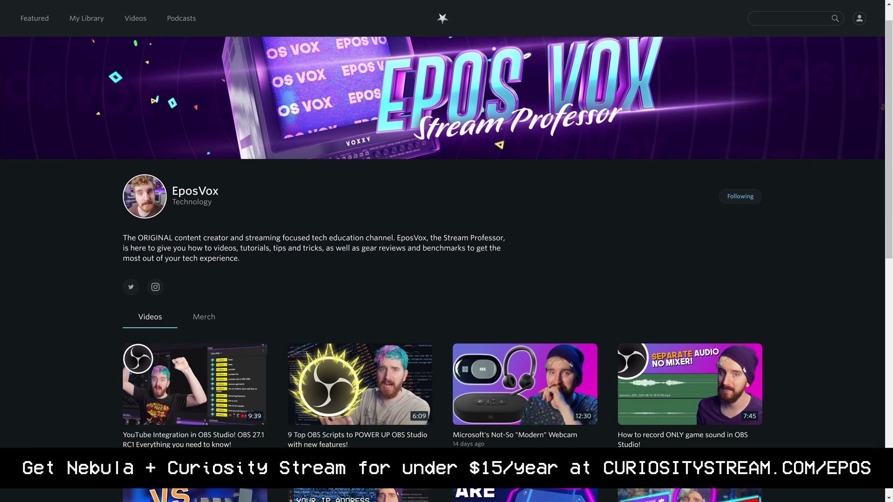
scroll(882, 107, down, 2)
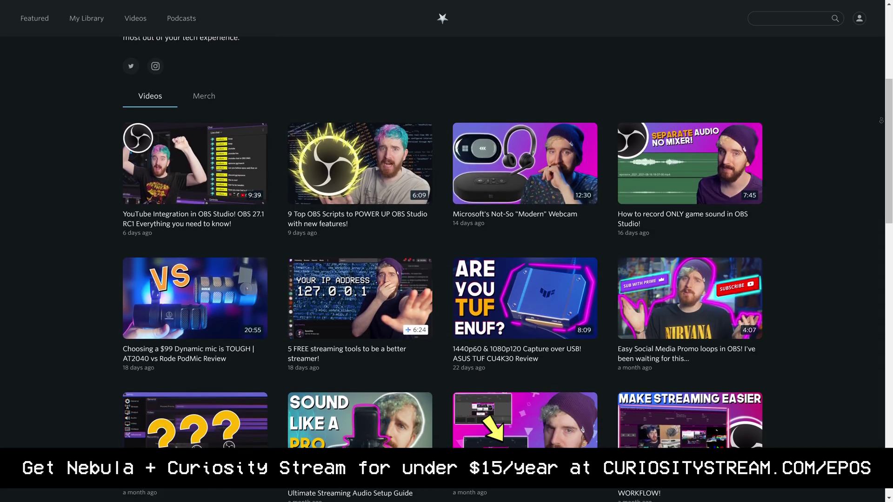
scroll(447, 251, down, 5)
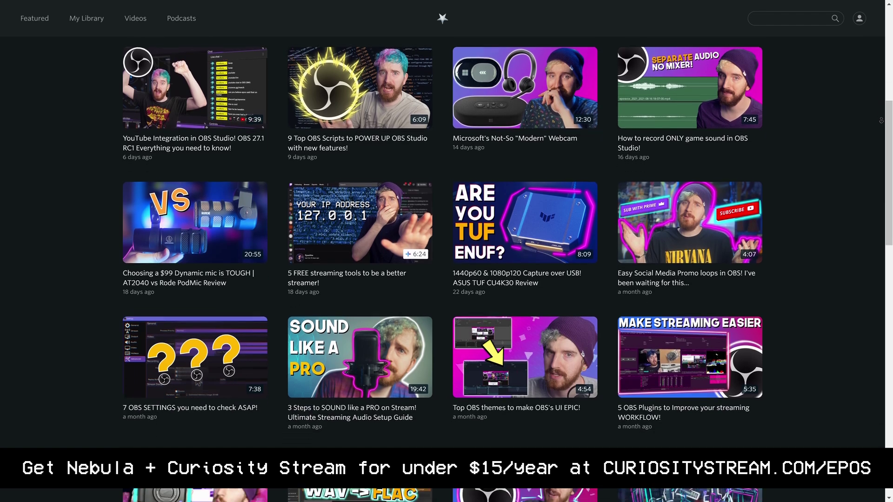
scroll(446, 251, down, 3)
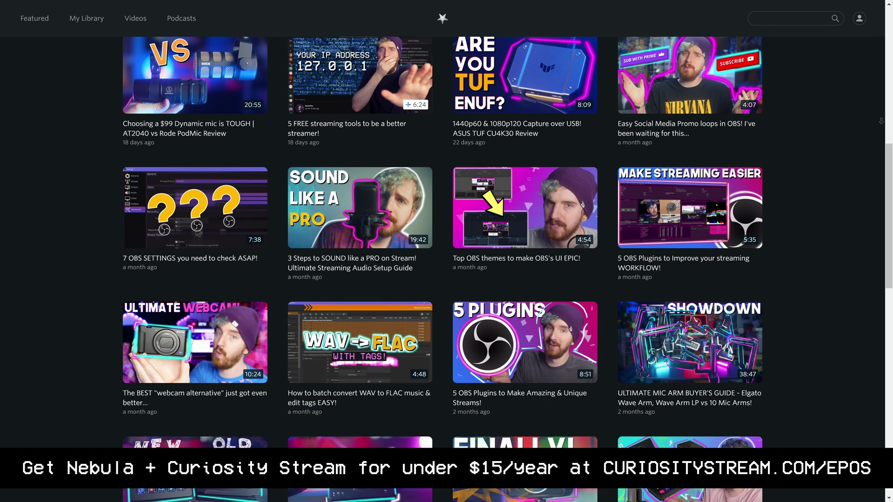
scroll(447, 251, down, 3)
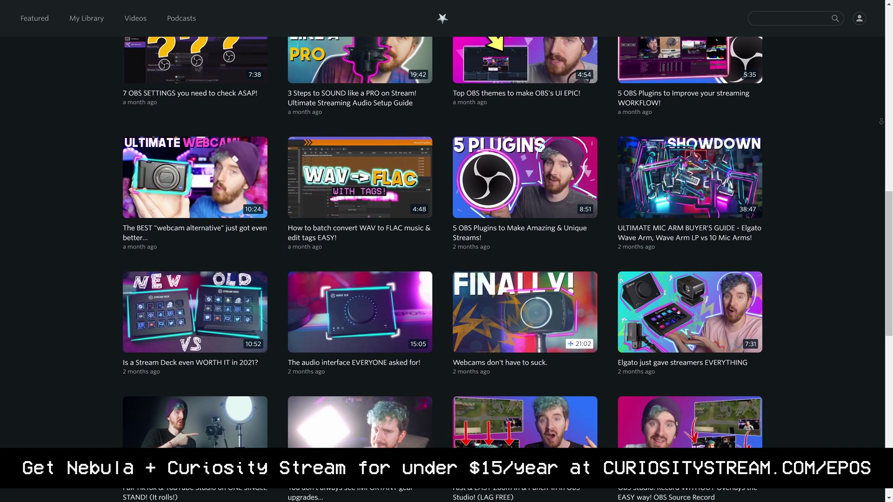
scroll(447, 251, down, 3)
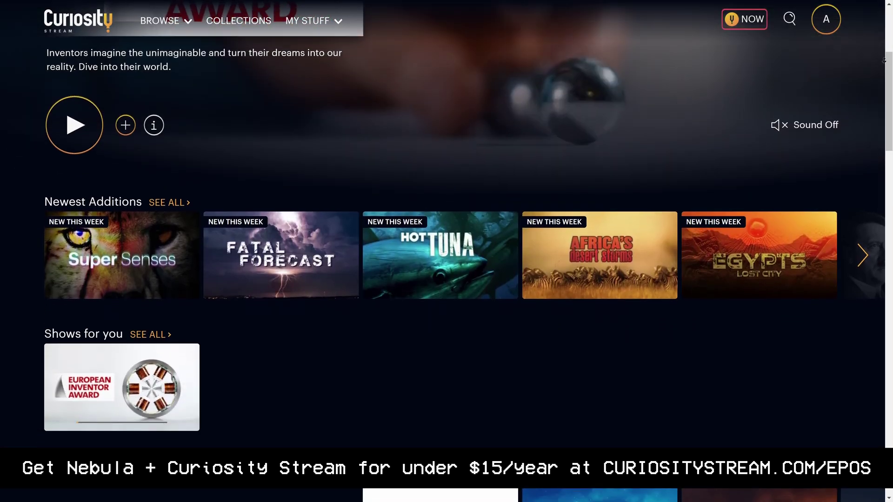
- Scroll the CuriosityStream home page past Newest Additions down to the People & Places row
scroll(883, 60, down, 2)
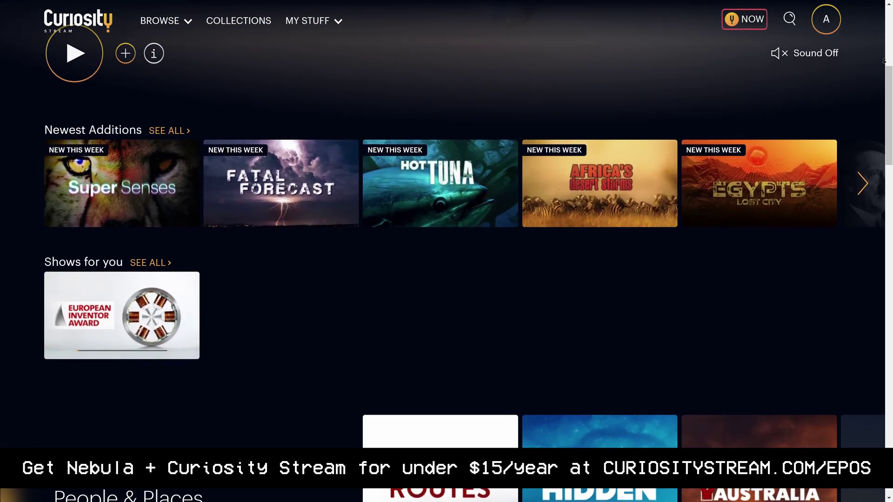
scroll(884, 61, down, 2)
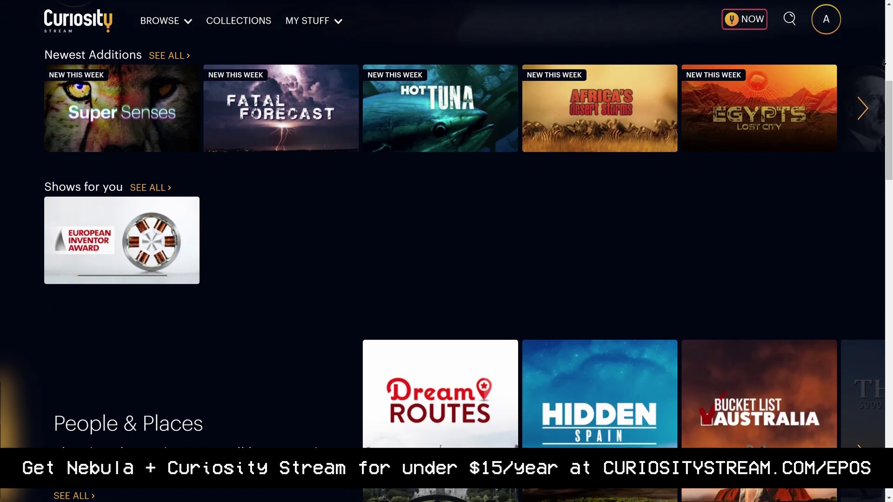
scroll(884, 61, down, 2)
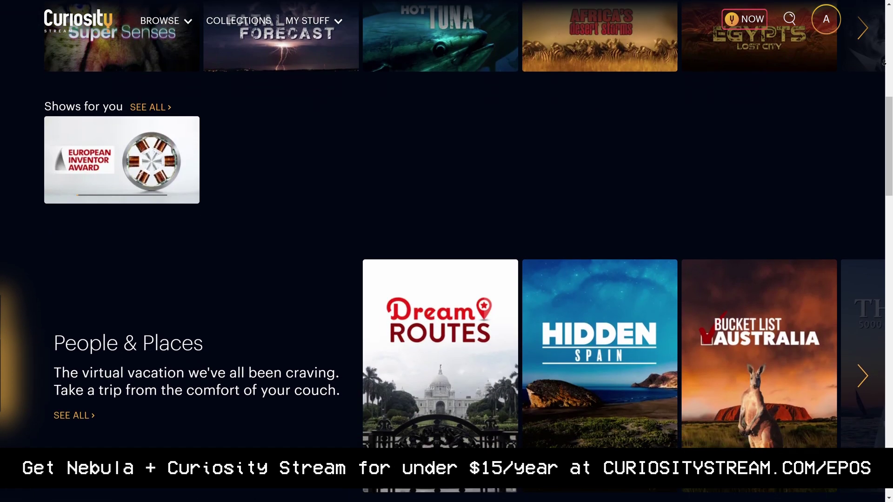
scroll(883, 63, down, 2)
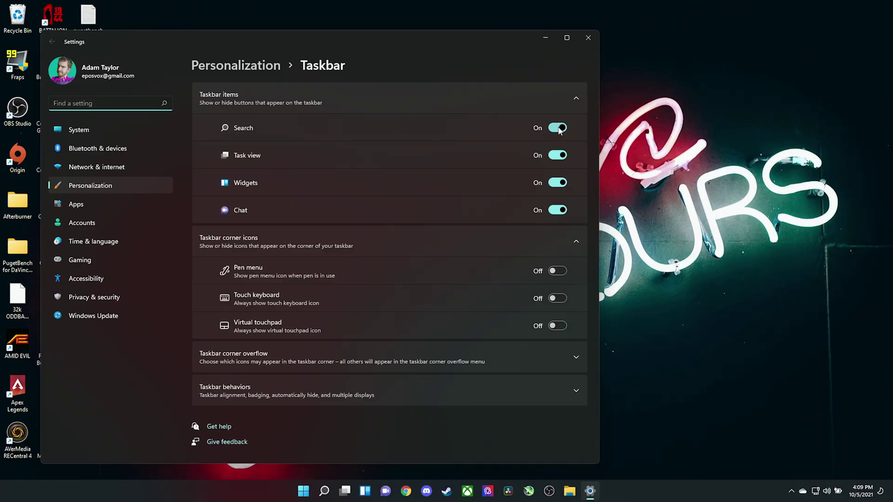
- Toggle Search, Task view and Widgets off and back on, then expand Taskbar corner overflow
click(559, 129)
click(558, 129)
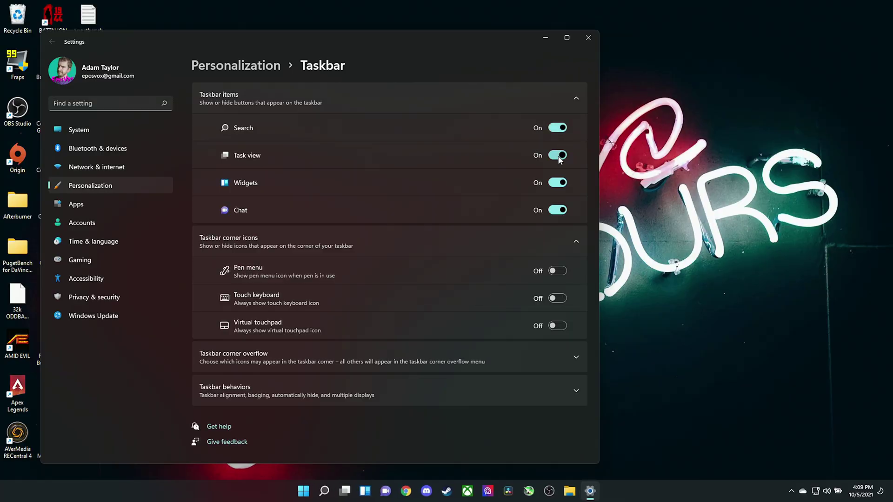
click(559, 156)
click(563, 158)
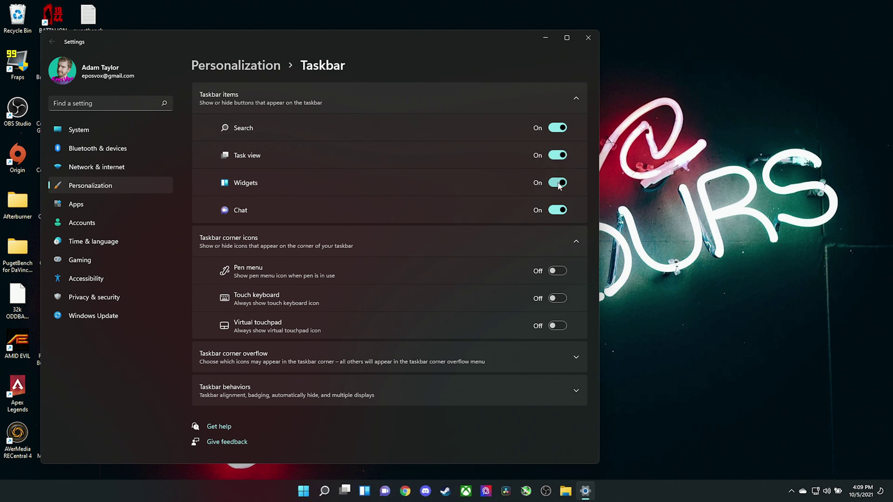
click(557, 183)
click(558, 184)
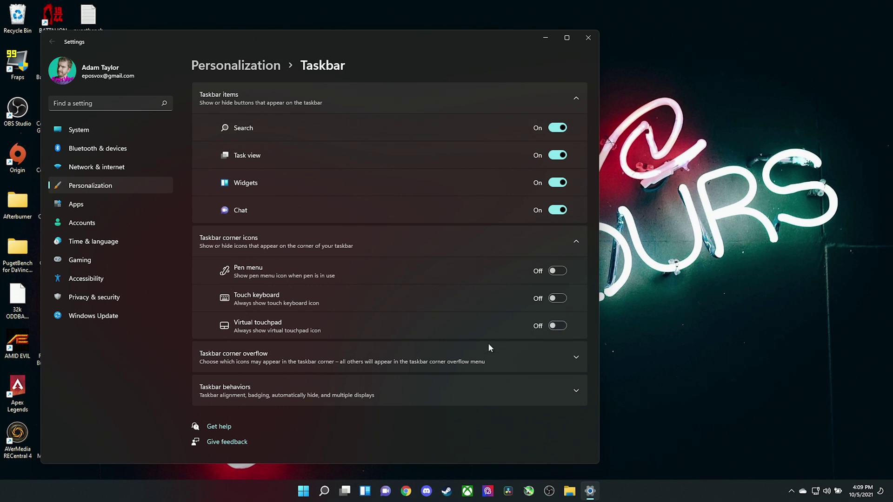
click(460, 370)
scroll(463, 364, down, 3)
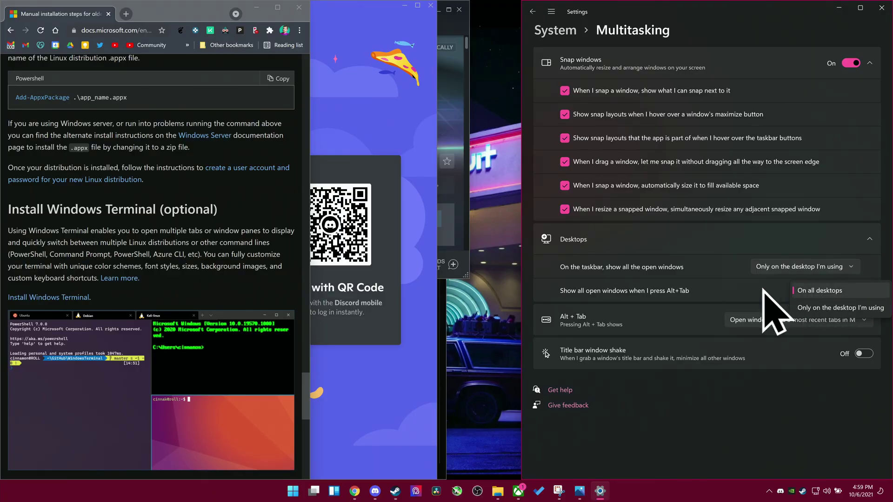
- Keep Alt+Tab showing all desktops and 5 recent tabs, then drag Settings into a floating window
click(768, 310)
click(769, 314)
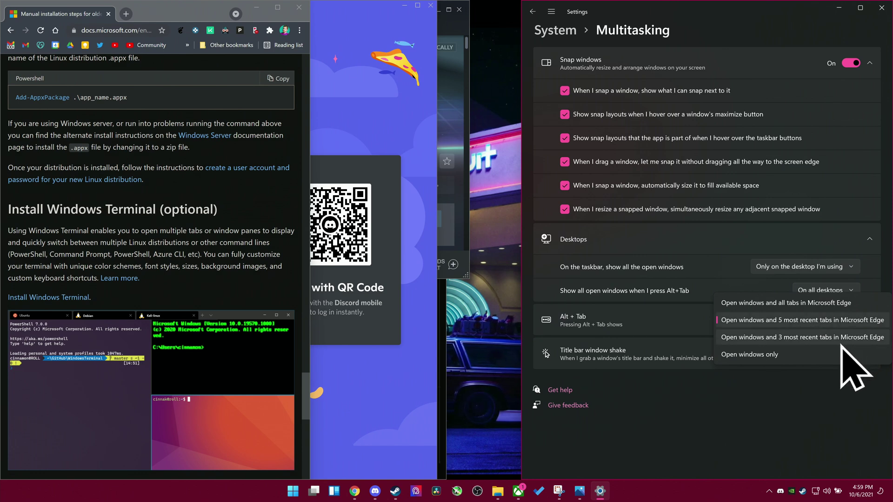
click(842, 320)
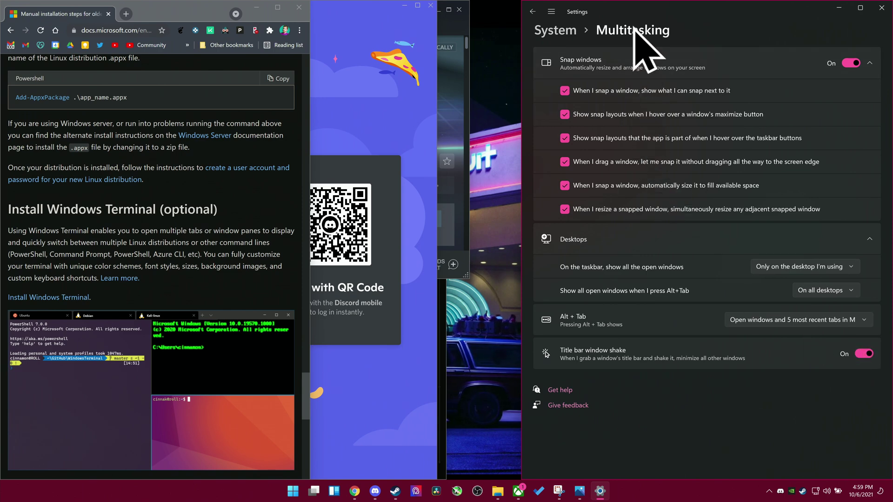
mouse_move(642, 7)
mouse_down()
mouse_move(574, 35)
mouse_move(598, 40)
mouse_move(564, 36)
mouse_move(529, 48)
mouse_move(554, 96)
mouse_move(456, 124)
mouse_move(524, 115)
mouse_up()
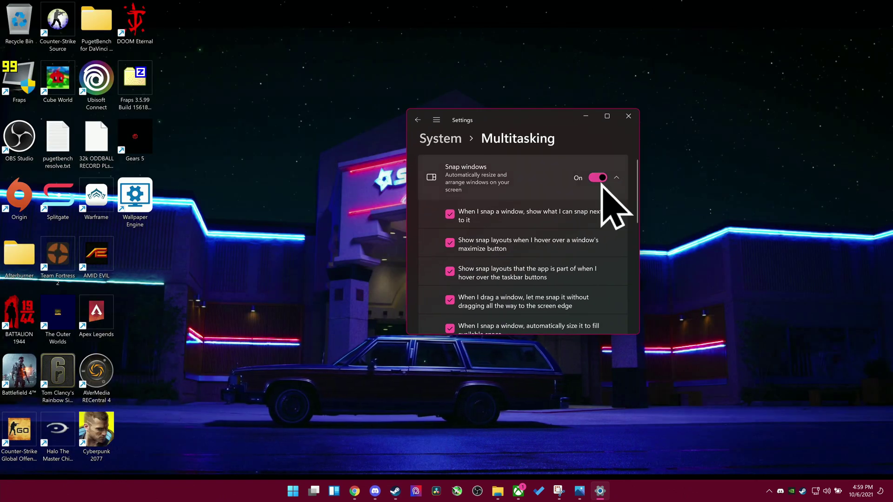
- Maximize the Settings window so the Multitasking page fills the screen
click(607, 117)
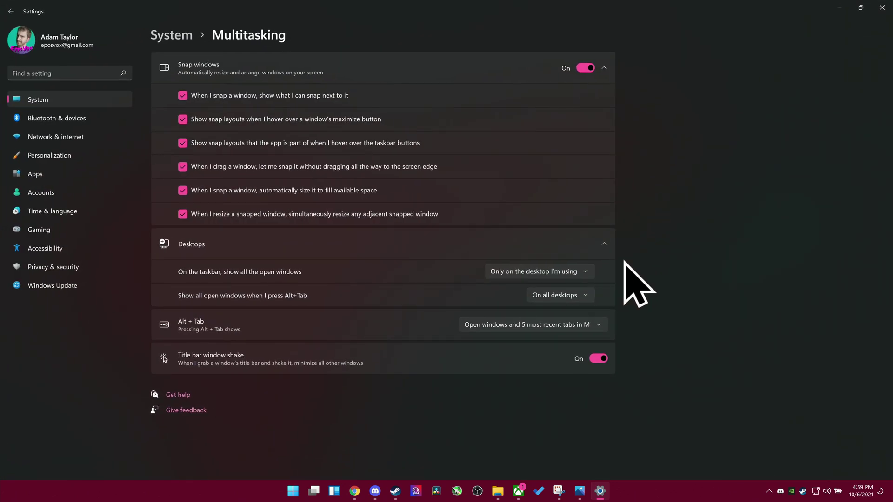